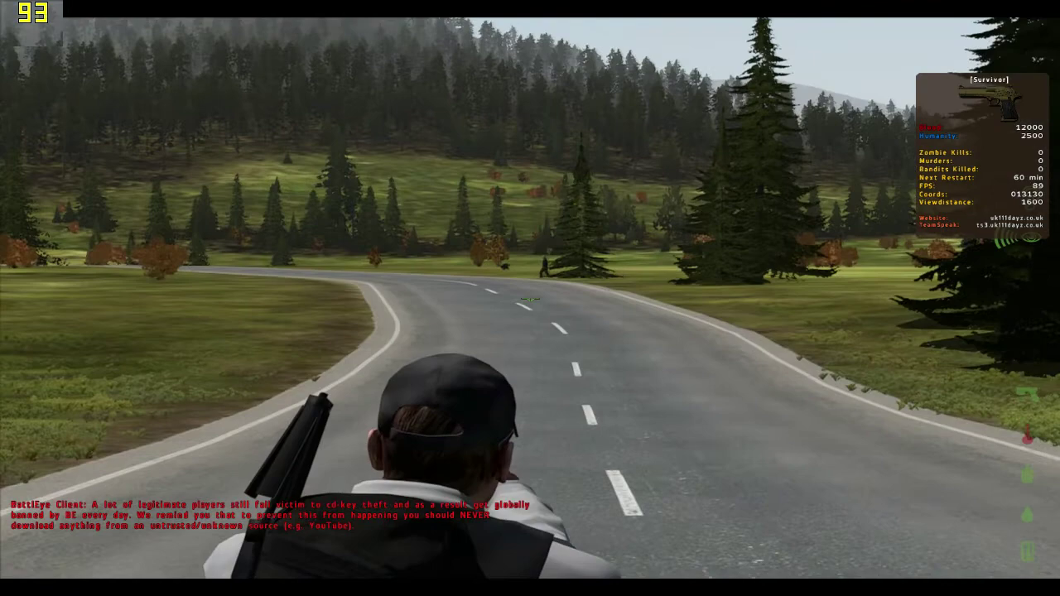
# Step: Toggle the character's crouch a few times, stand back up, then pause the game
pyautogui.press('x')
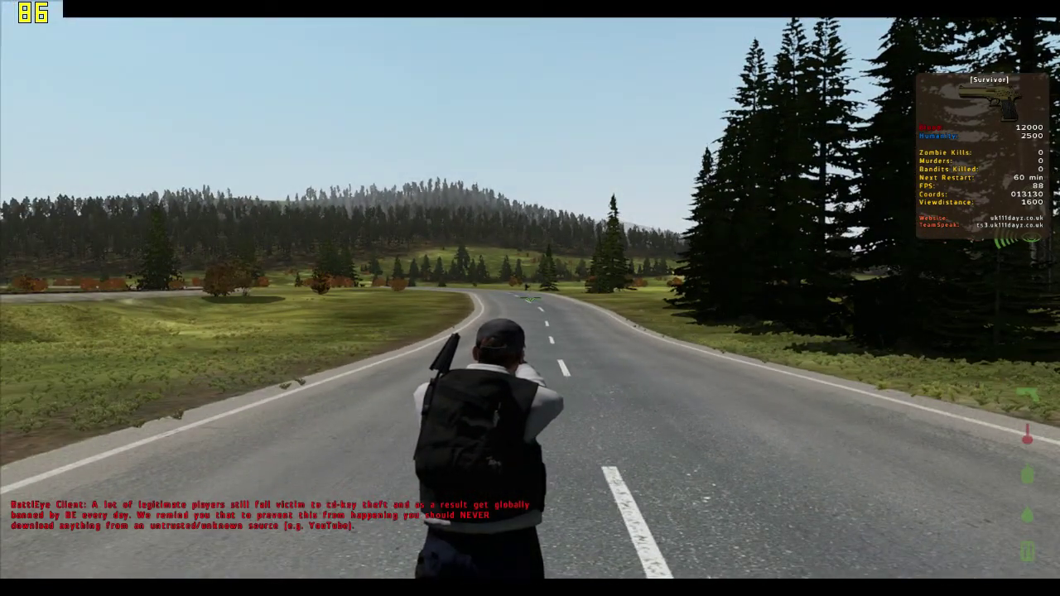
pyautogui.press('x')
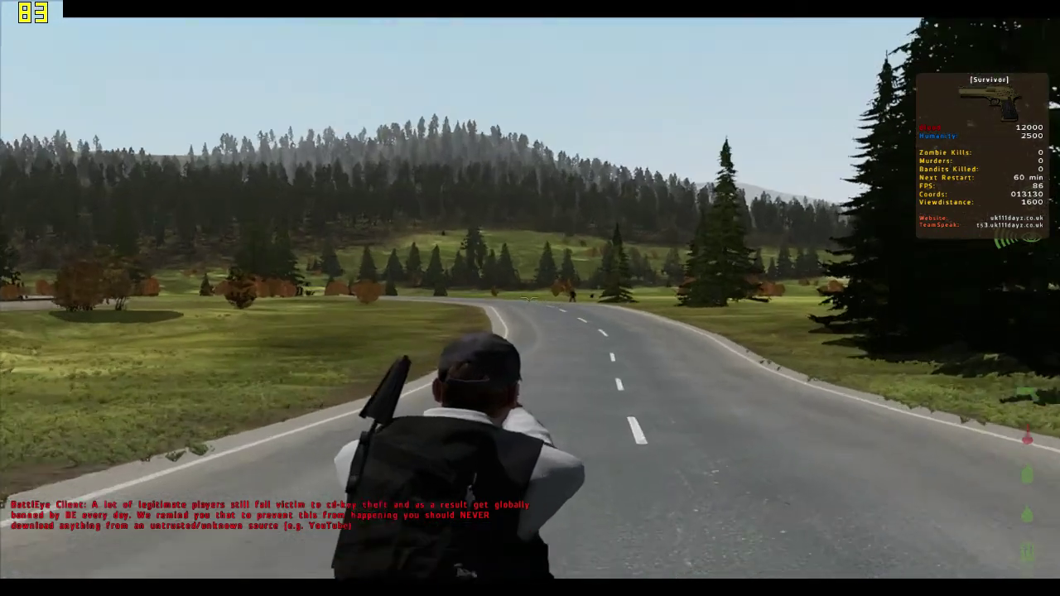
pyautogui.press('x')
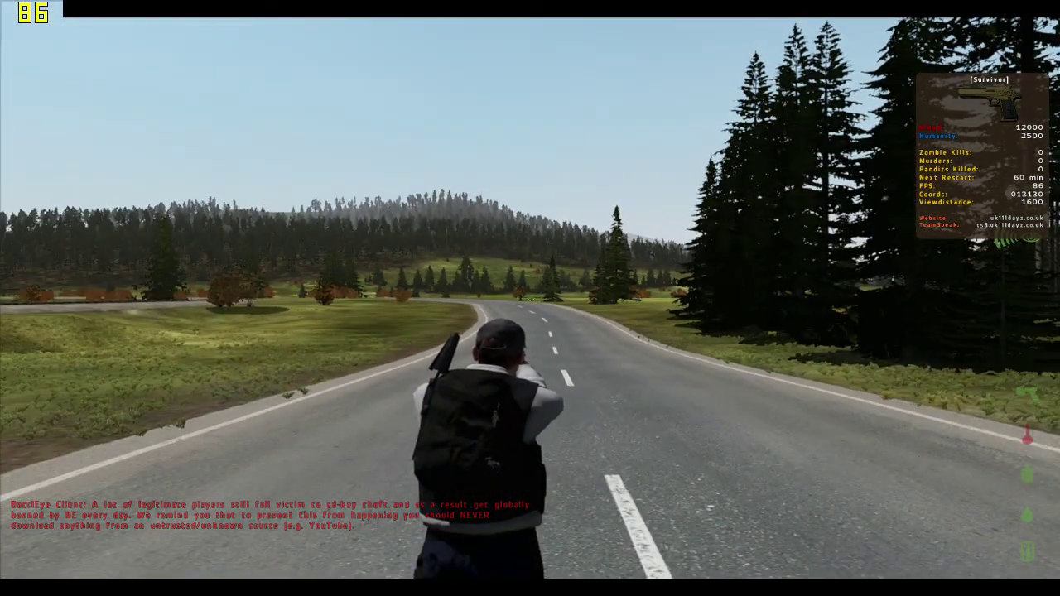
pyautogui.press('x')
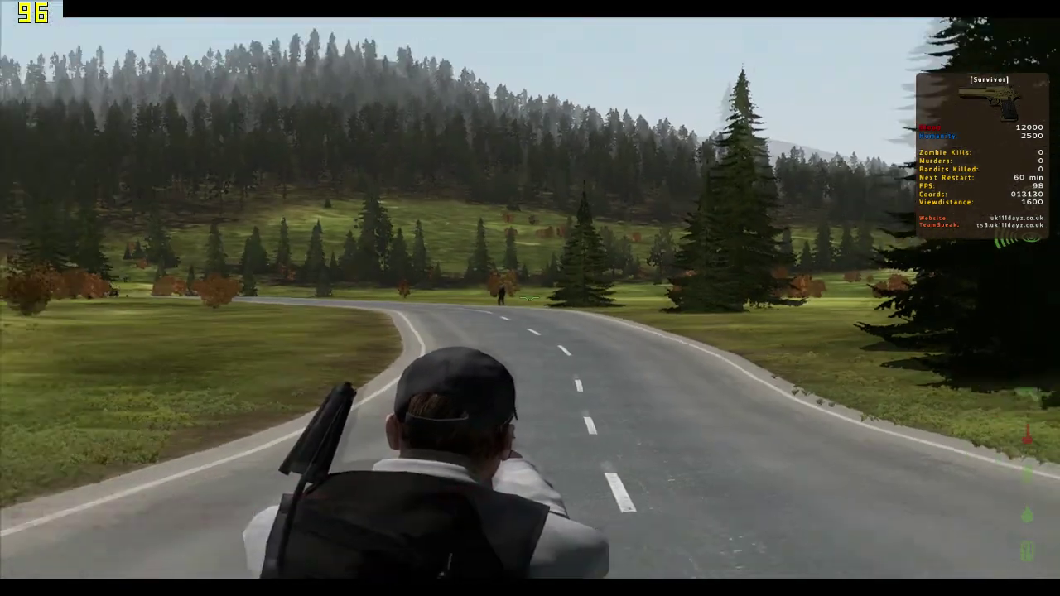
pyautogui.press('x')
pyautogui.press('Escape')
# Step: Open Video Options and check the 3D resolution list, keeping it at 1520x804
pyautogui.click(356, 337)
pyautogui.click(425, 239)
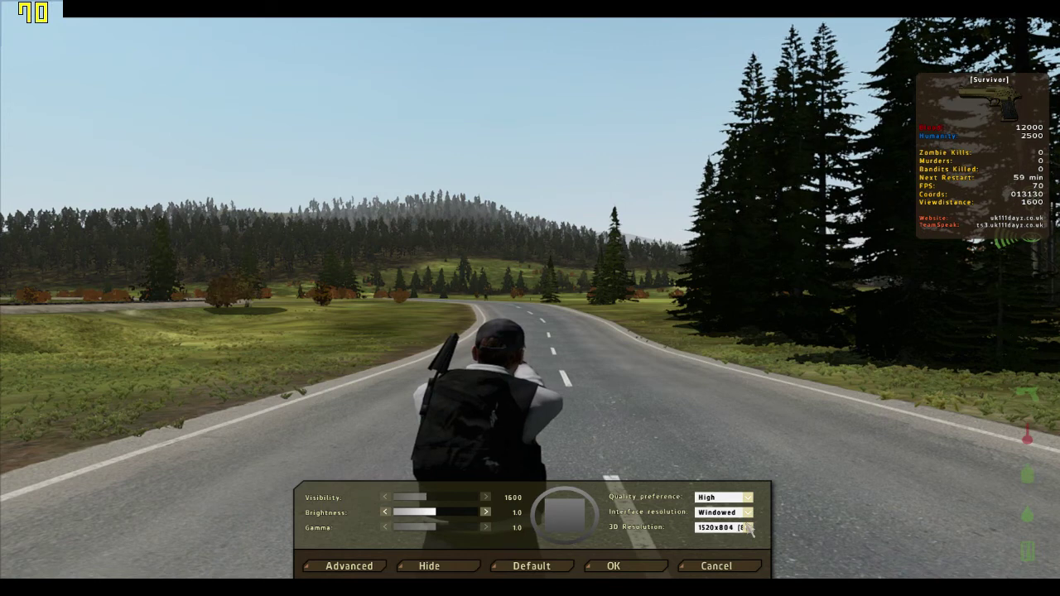
pyautogui.click(747, 527)
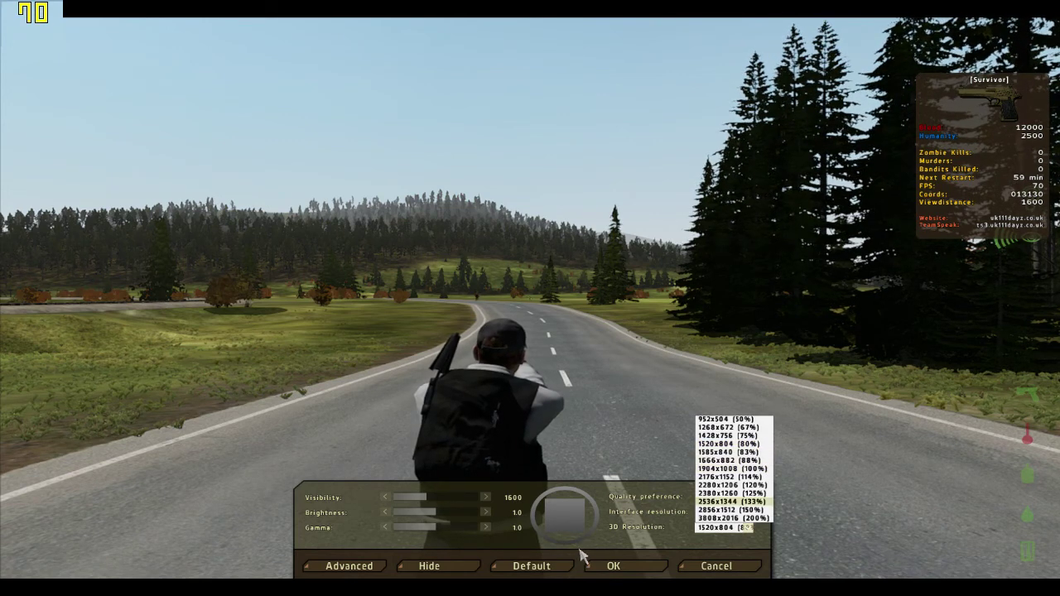
pyautogui.click(751, 529)
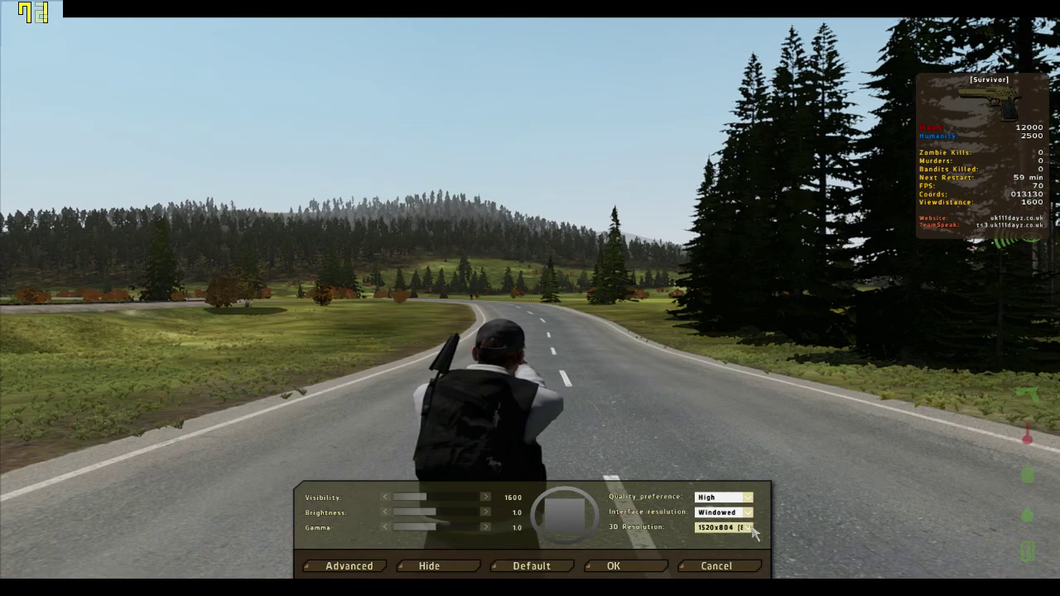
# Step: Reveal the advanced graphics options, keep video memory at High, and set texture detail to Normal
pyautogui.click(363, 568)
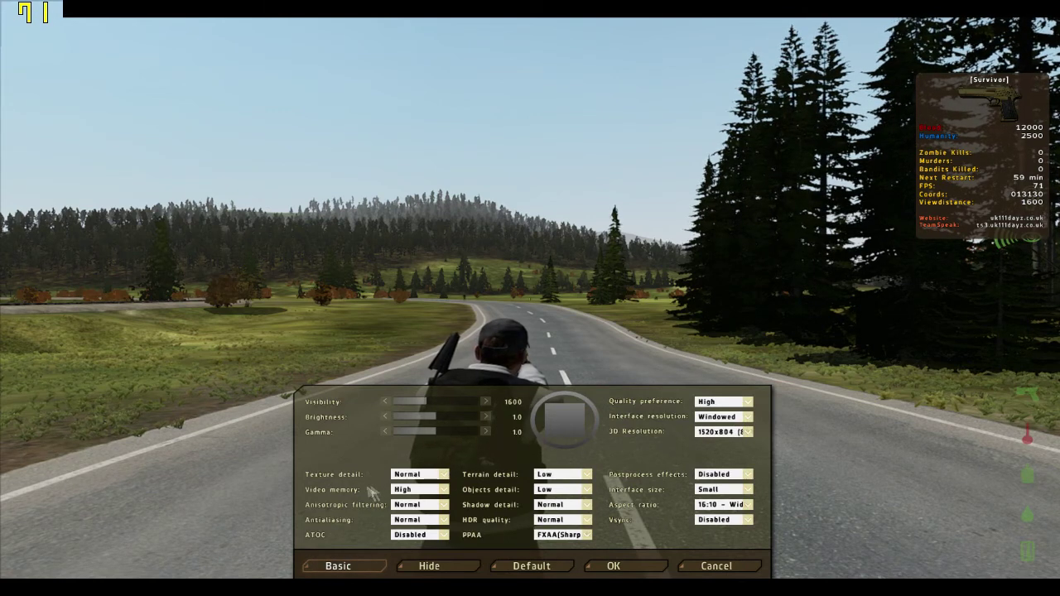
pyautogui.click(445, 489)
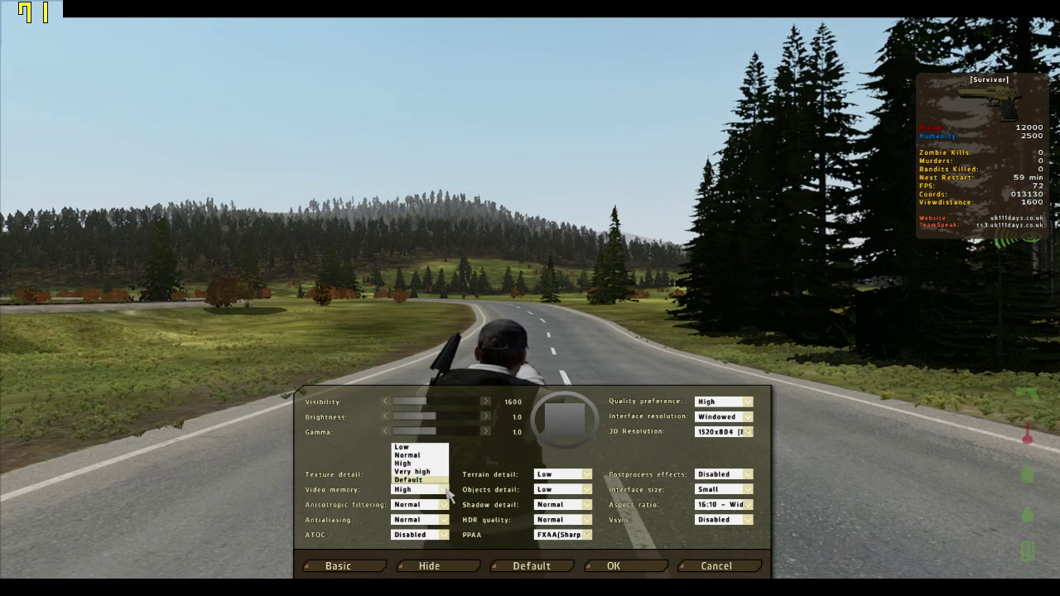
pyautogui.click(448, 493)
pyautogui.click(448, 493)
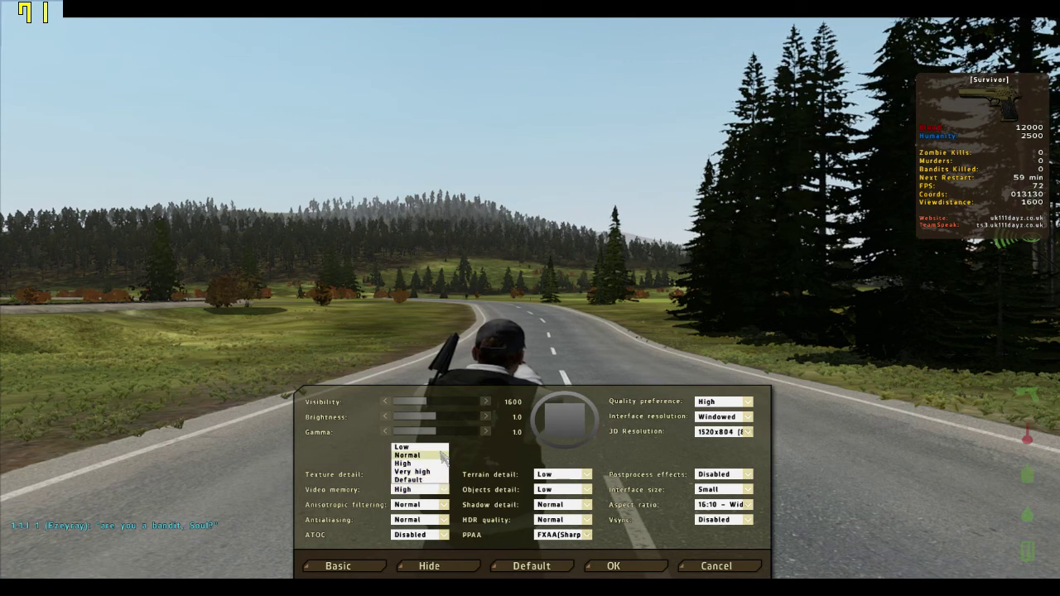
pyautogui.click(448, 495)
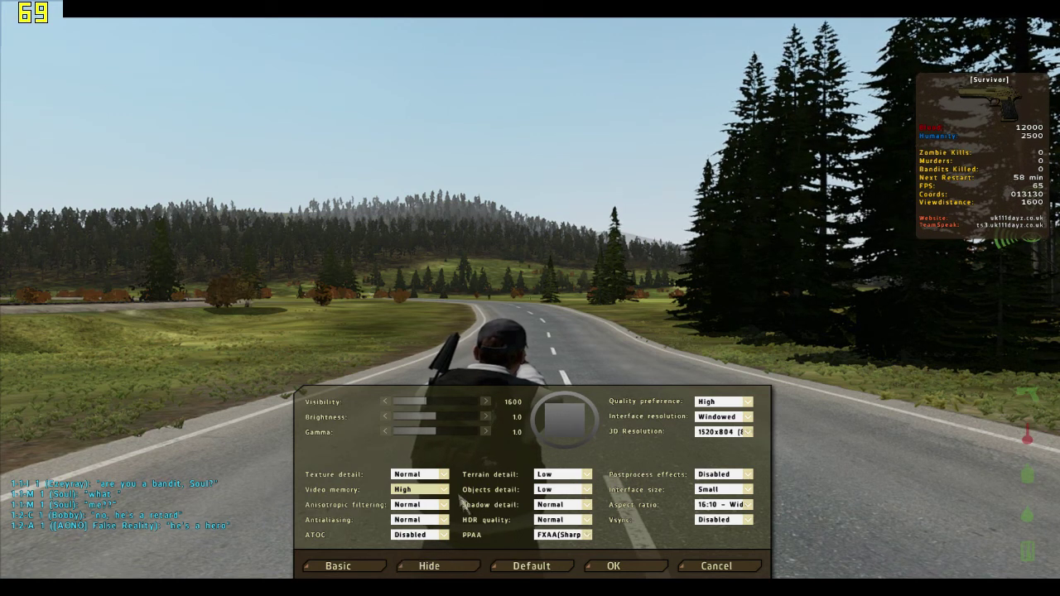
pyautogui.click(434, 475)
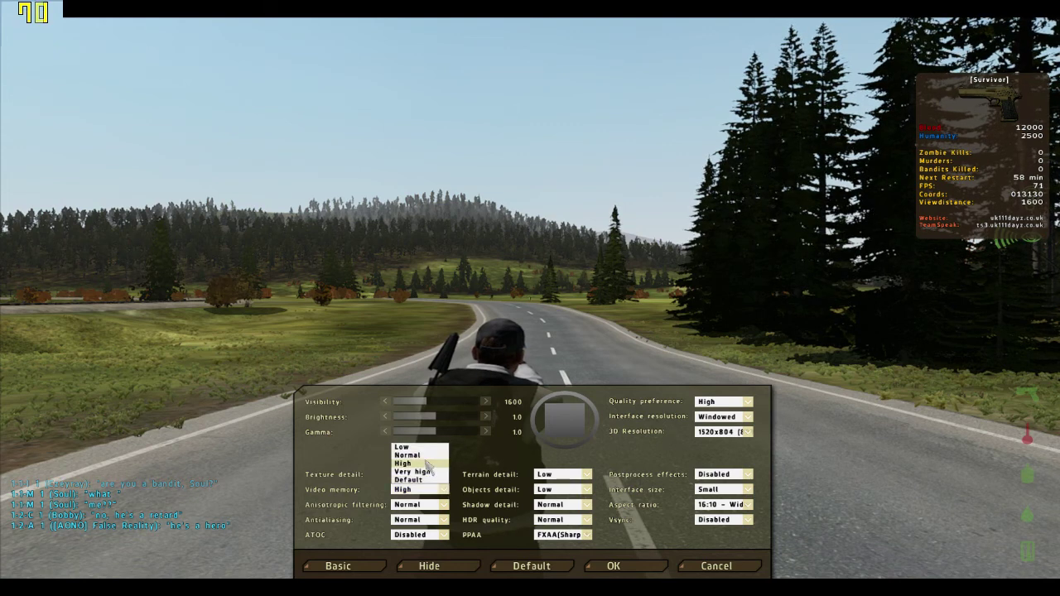
pyautogui.click(431, 478)
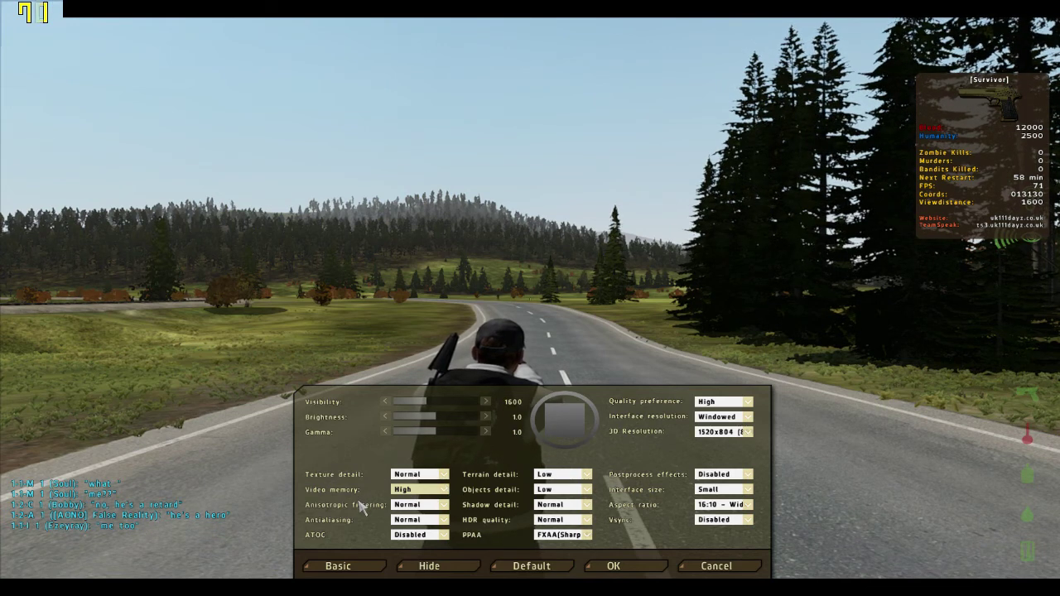
pyautogui.click(446, 506)
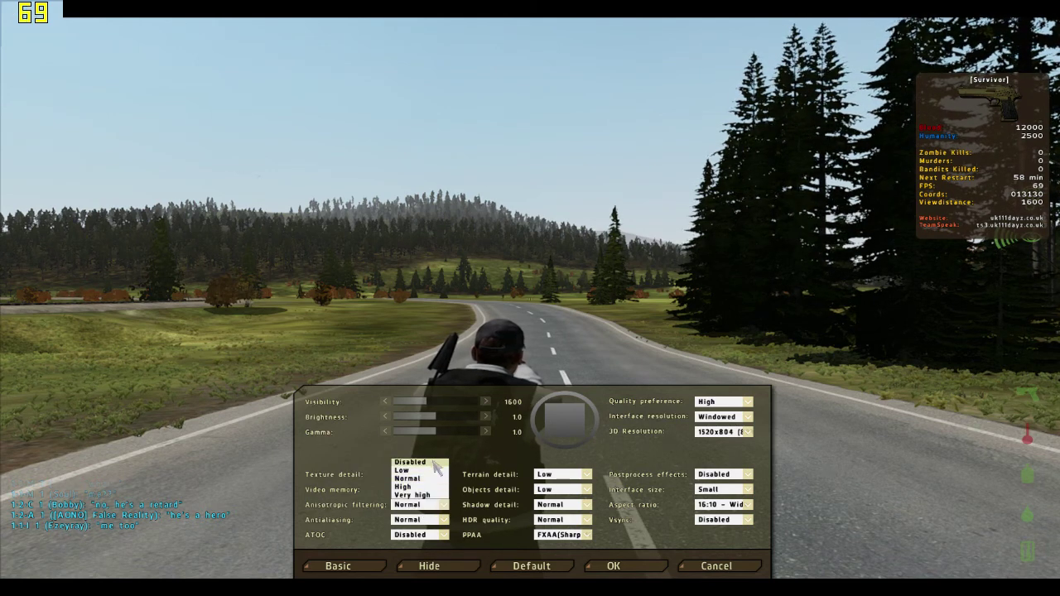
pyautogui.click(446, 507)
pyautogui.click(447, 506)
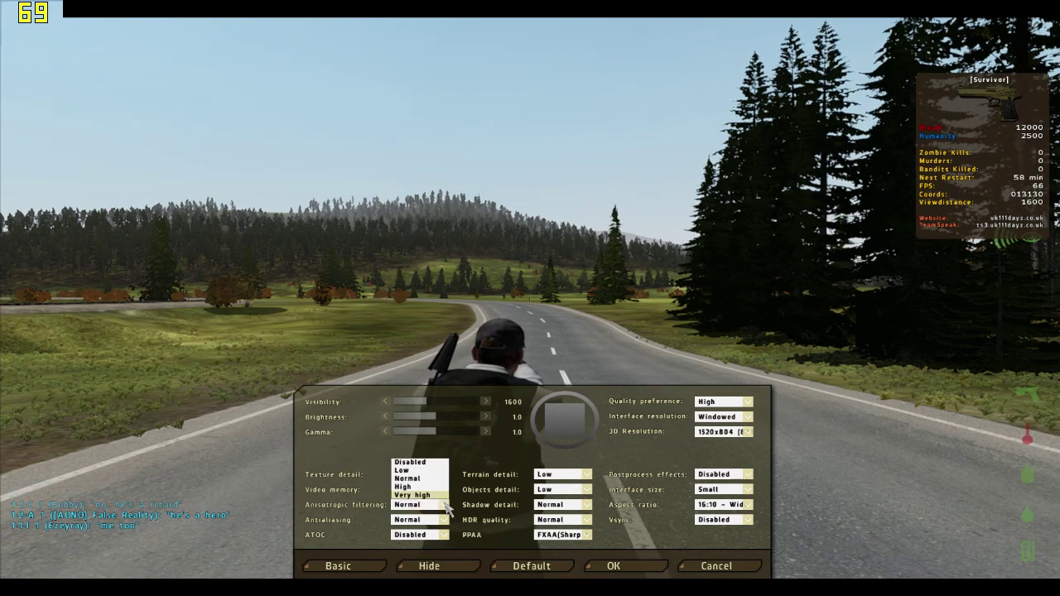
pyautogui.click(446, 506)
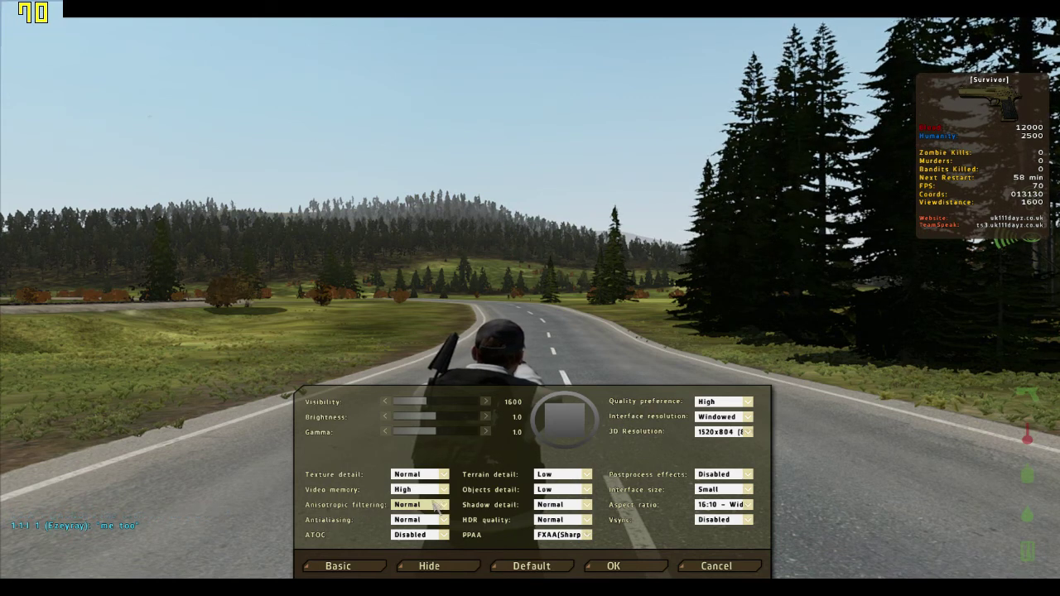
pyautogui.click(449, 521)
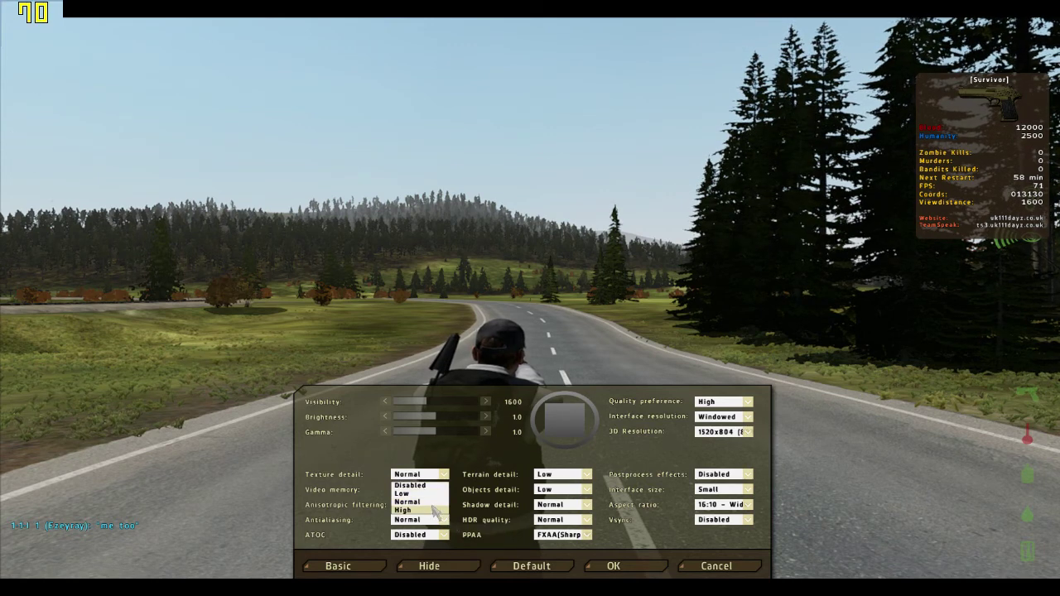
pyautogui.click(450, 520)
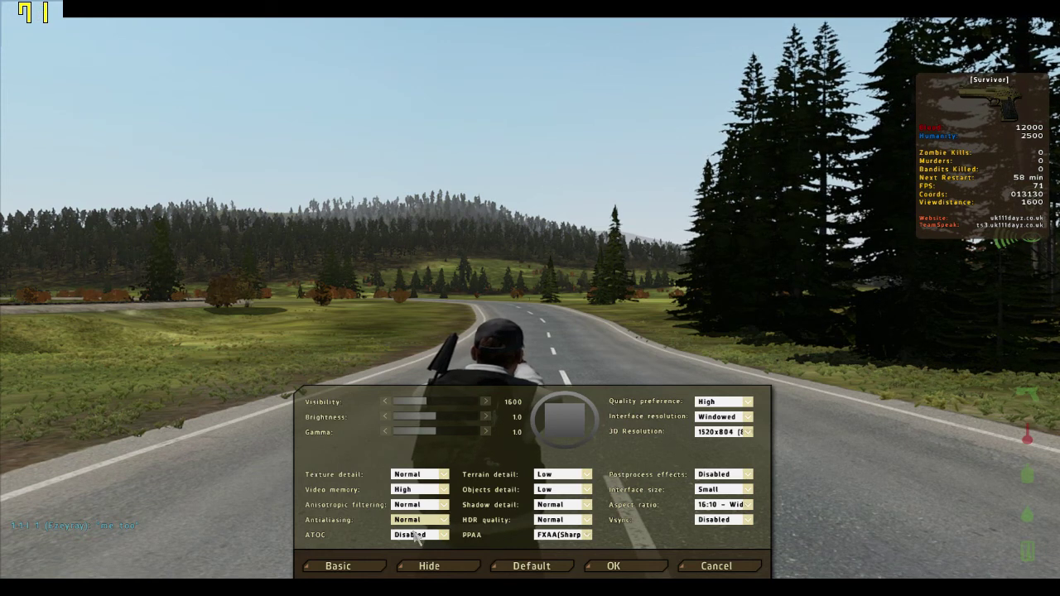
pyautogui.click(444, 521)
pyautogui.click(445, 521)
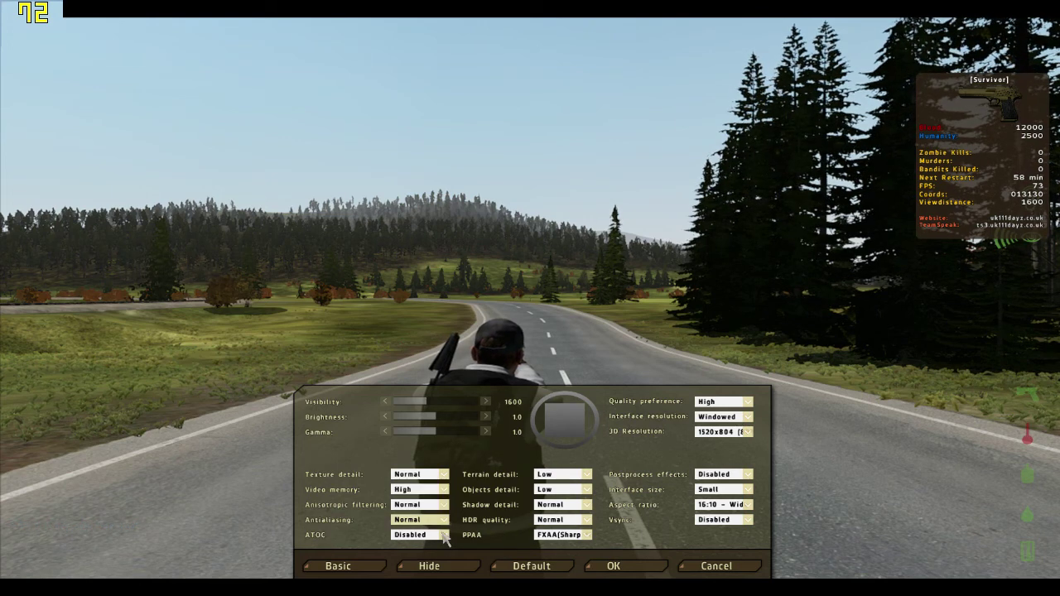
pyautogui.click(445, 536)
pyautogui.click(445, 536)
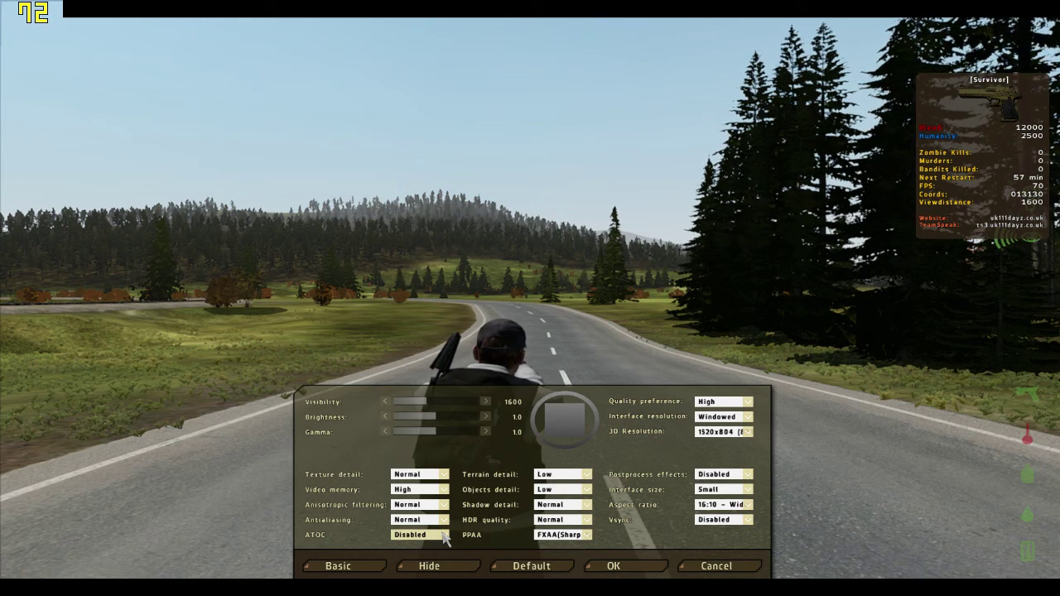
pyautogui.click(447, 538)
pyautogui.click(447, 538)
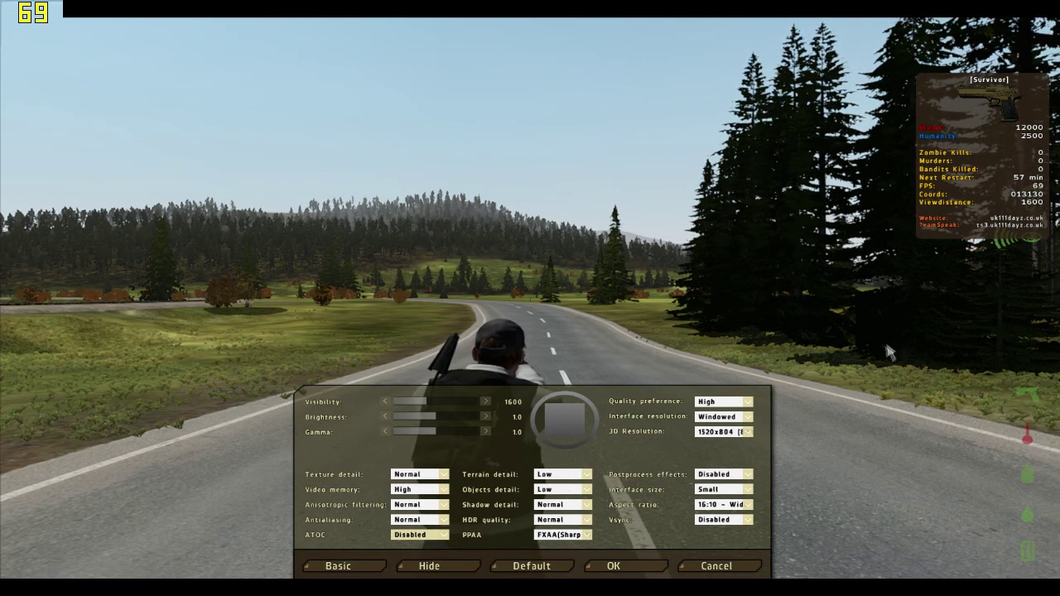
pyautogui.click(586, 476)
pyautogui.click(587, 476)
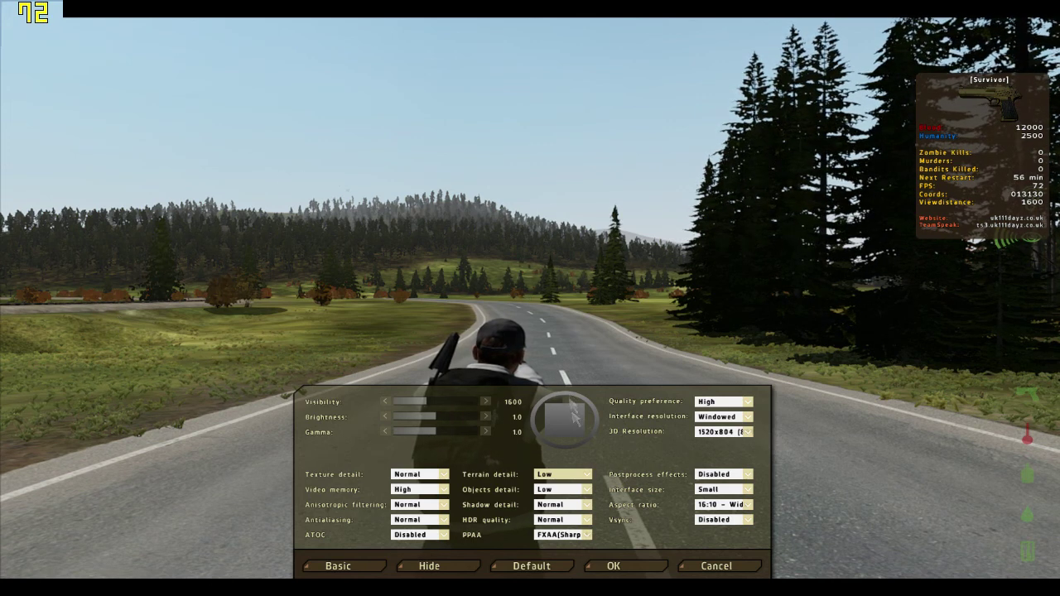
pyautogui.click(589, 506)
pyautogui.scroll(-2, 591, 510)
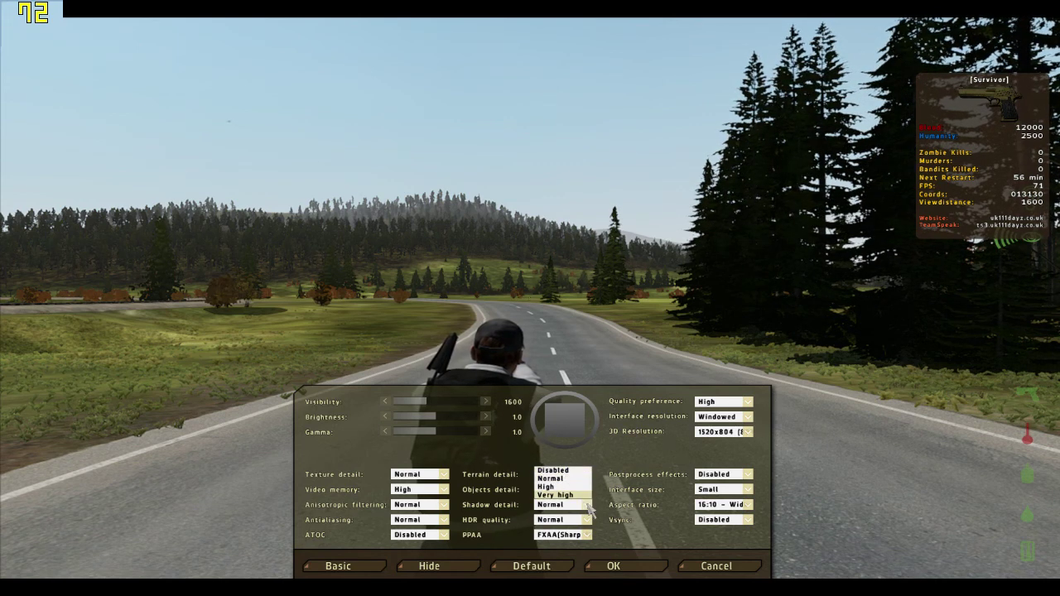
pyautogui.click(589, 509)
pyautogui.click(589, 509)
pyautogui.scroll(-2, 590, 512)
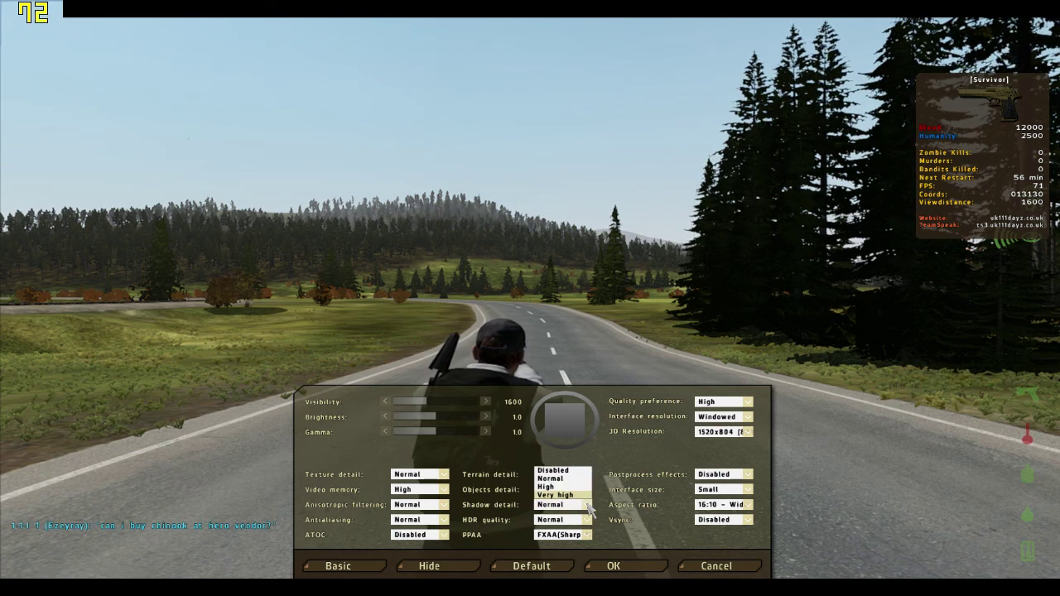
pyautogui.click(589, 510)
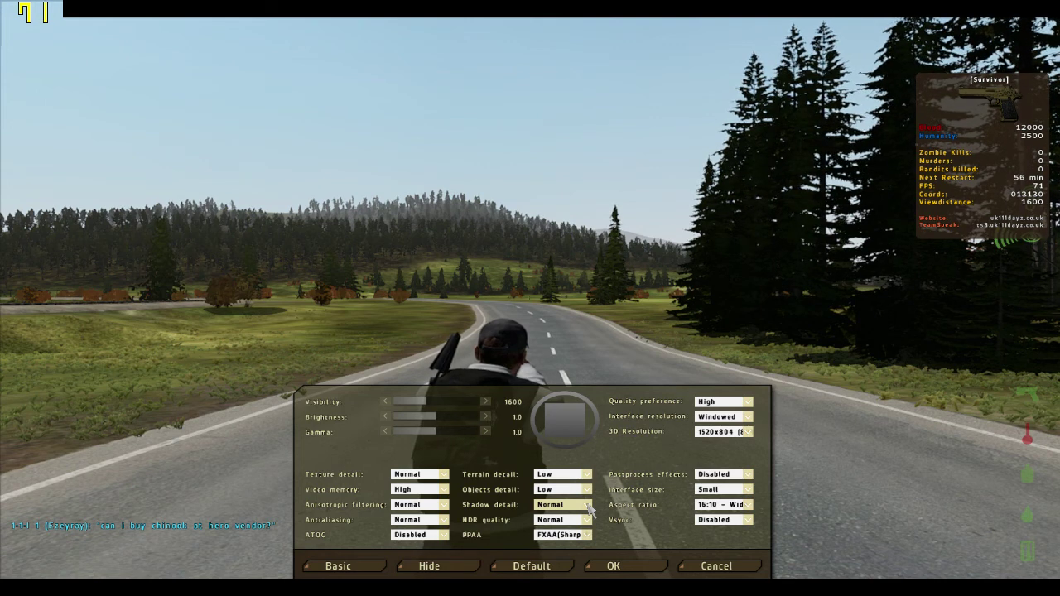
pyautogui.click(588, 505)
pyautogui.click(588, 508)
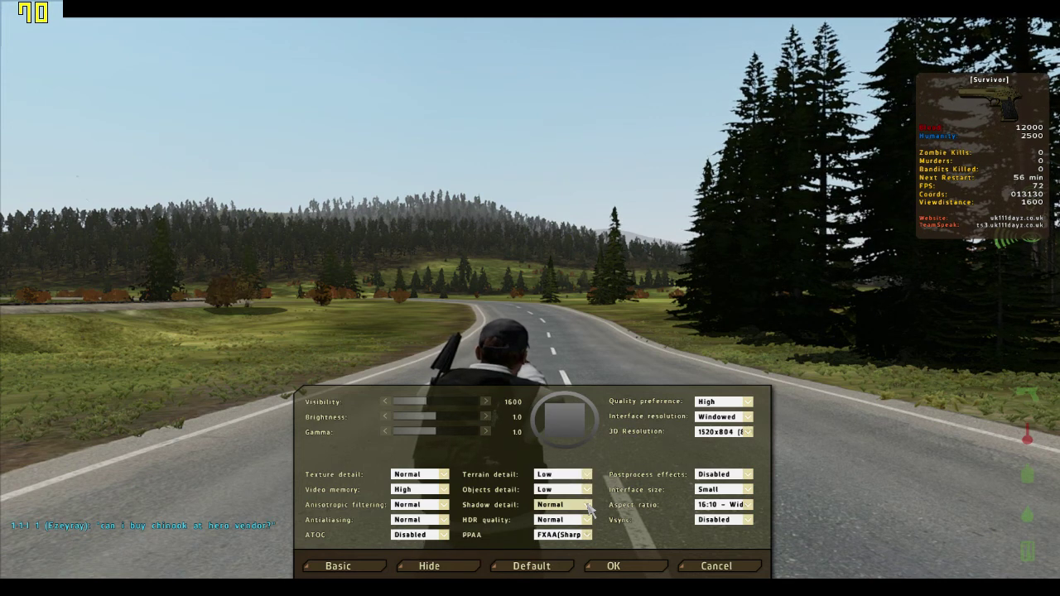
pyautogui.click(586, 505)
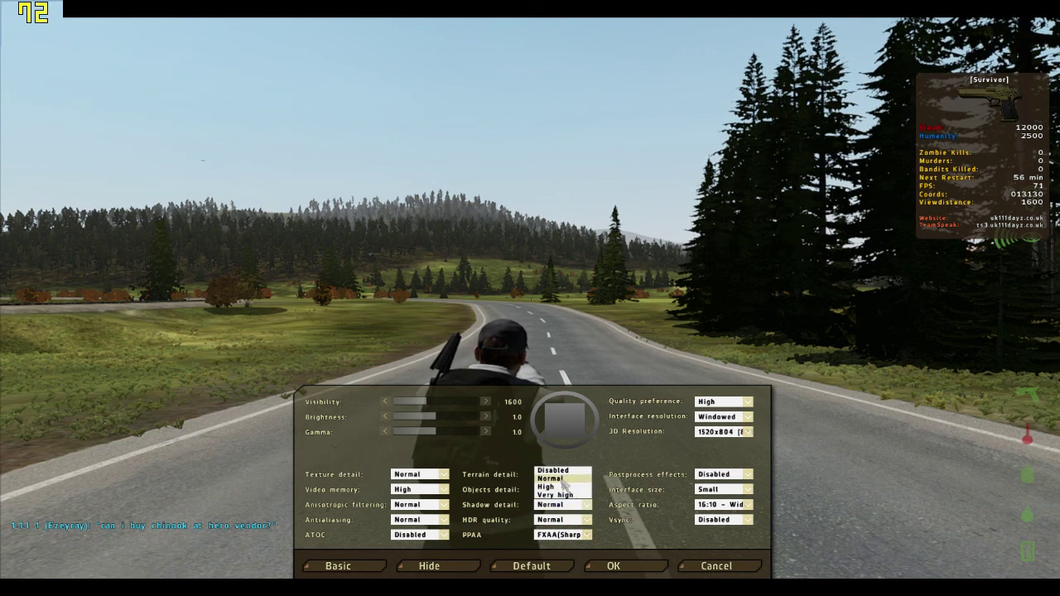
pyautogui.click(587, 507)
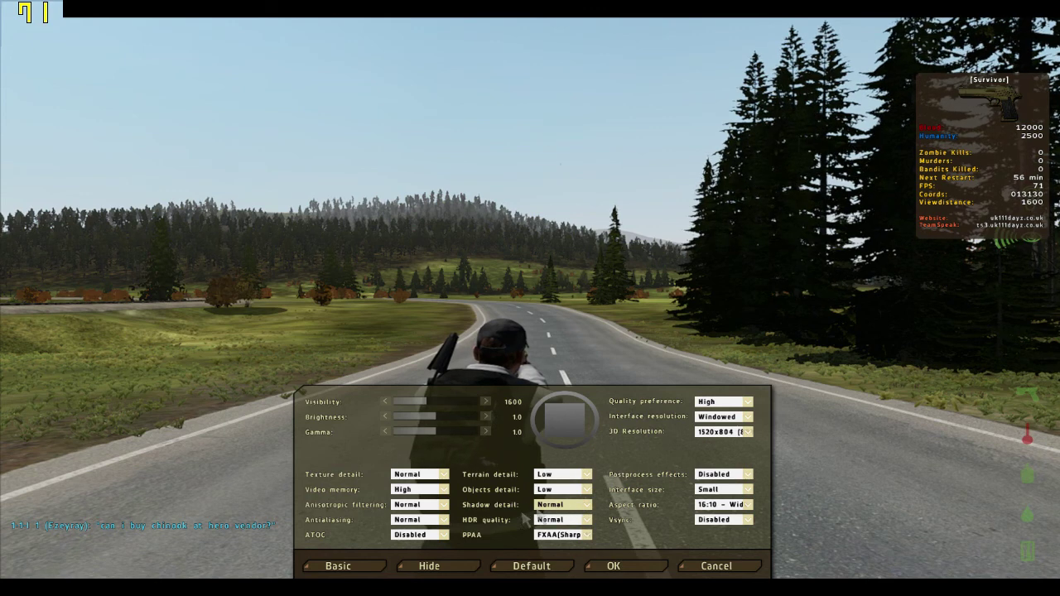
pyautogui.click(591, 519)
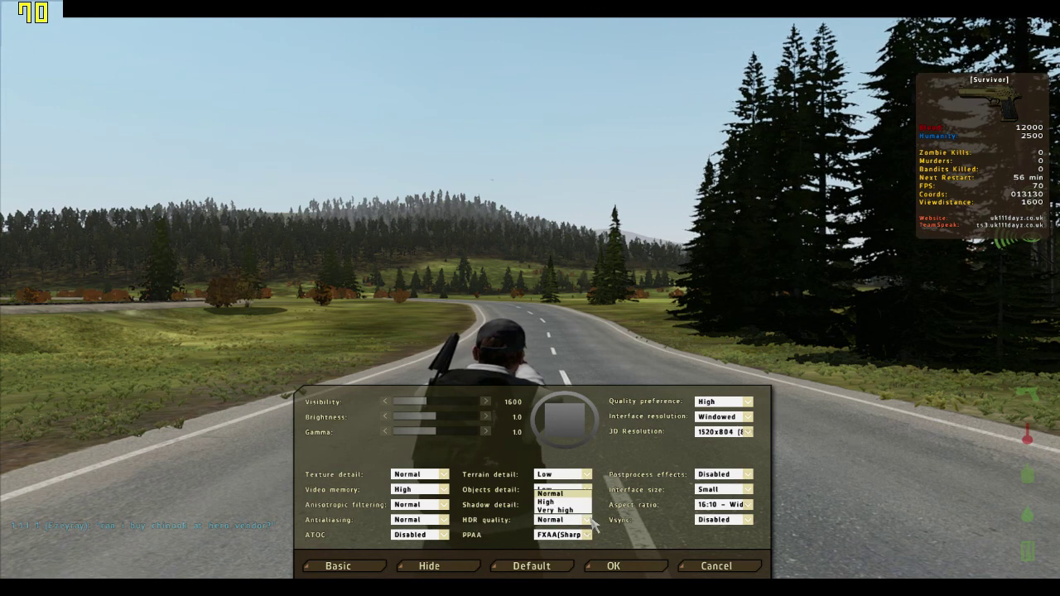
pyautogui.click(591, 519)
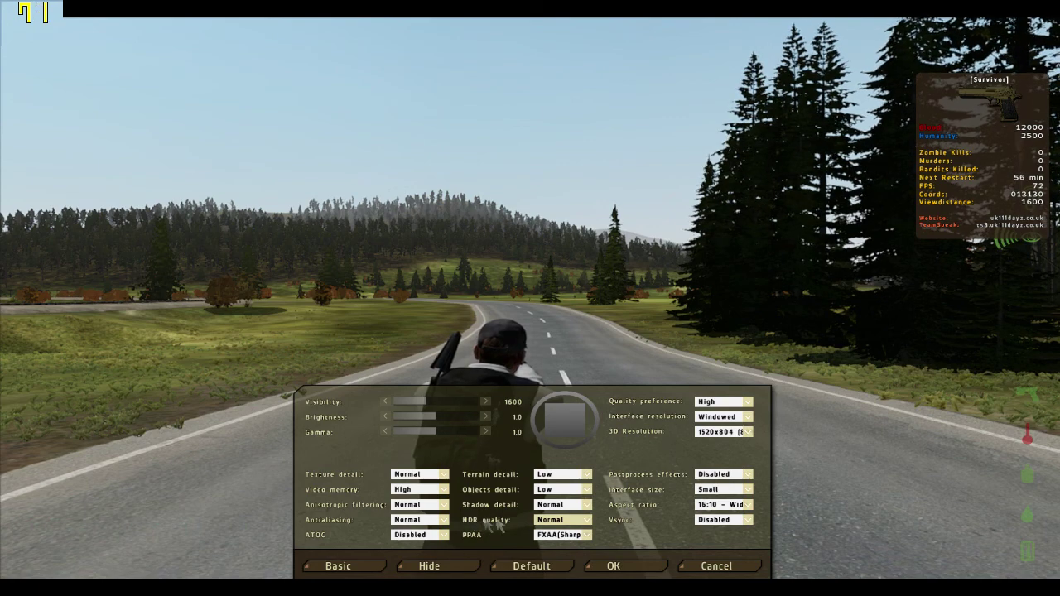
pyautogui.click(585, 519)
pyautogui.click(554, 510)
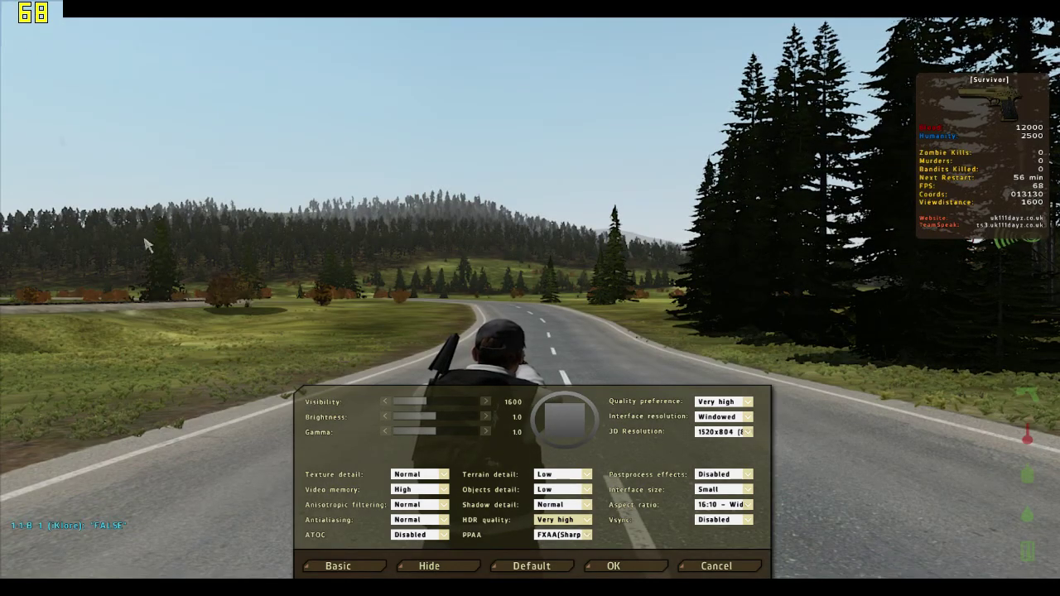
pyautogui.click(567, 519)
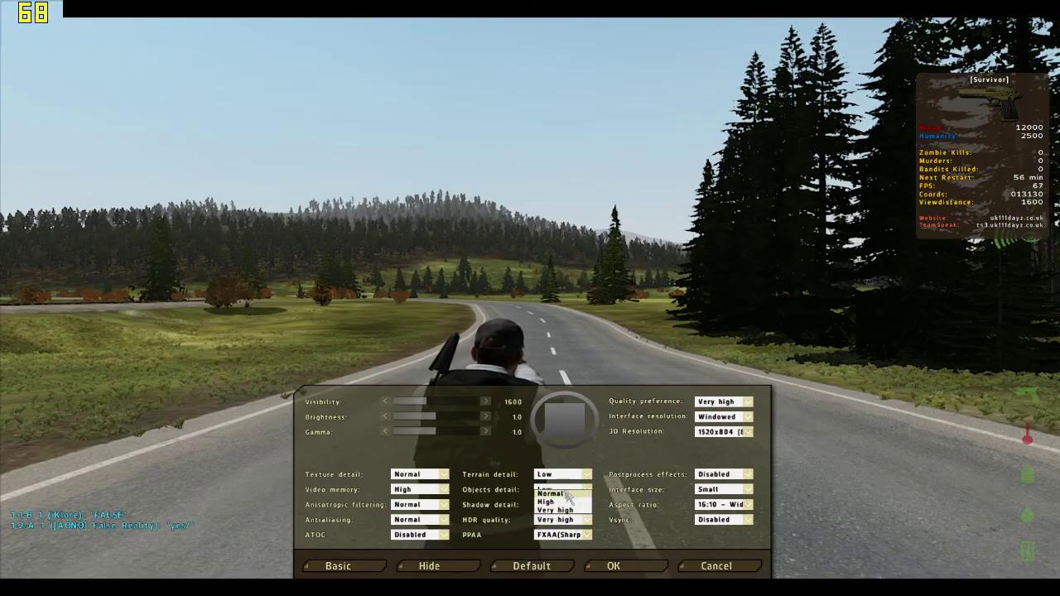
pyautogui.click(568, 496)
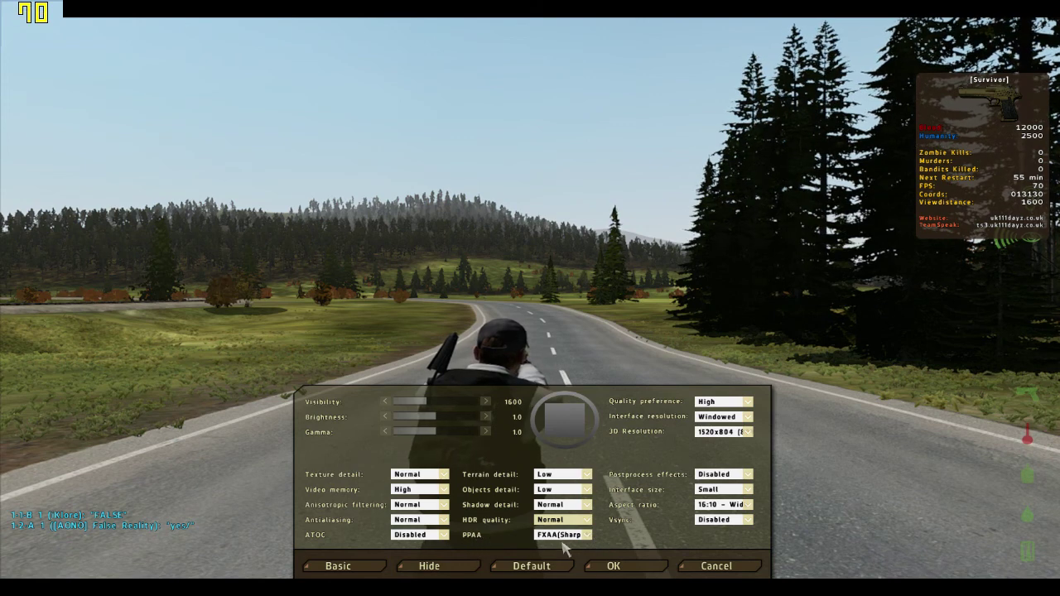
pyautogui.click(587, 535)
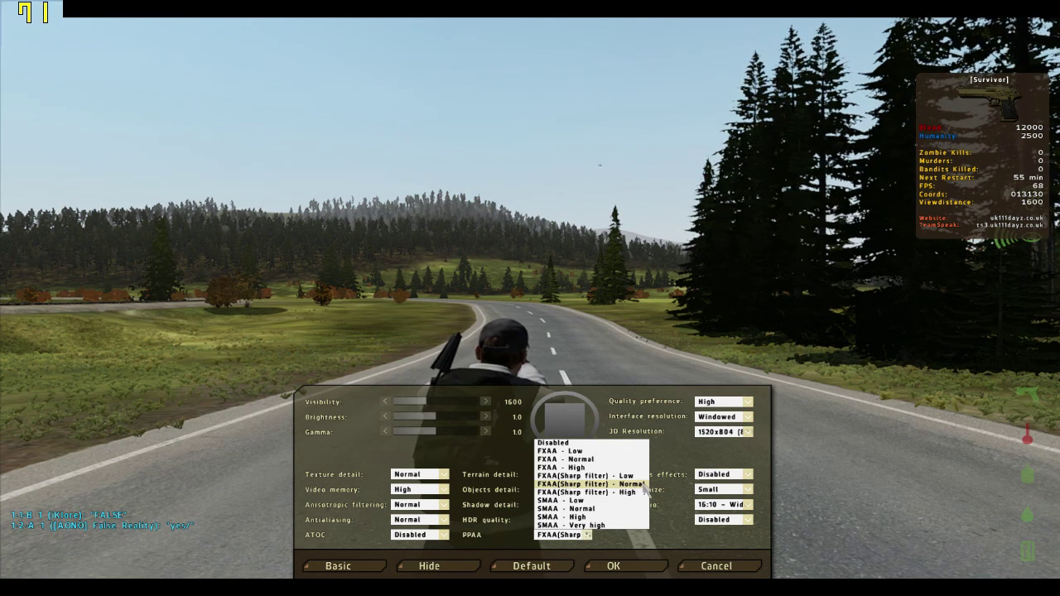
pyautogui.click(591, 538)
pyautogui.click(589, 538)
pyautogui.click(590, 538)
pyautogui.click(590, 538)
pyautogui.click(590, 538)
pyautogui.click(590, 537)
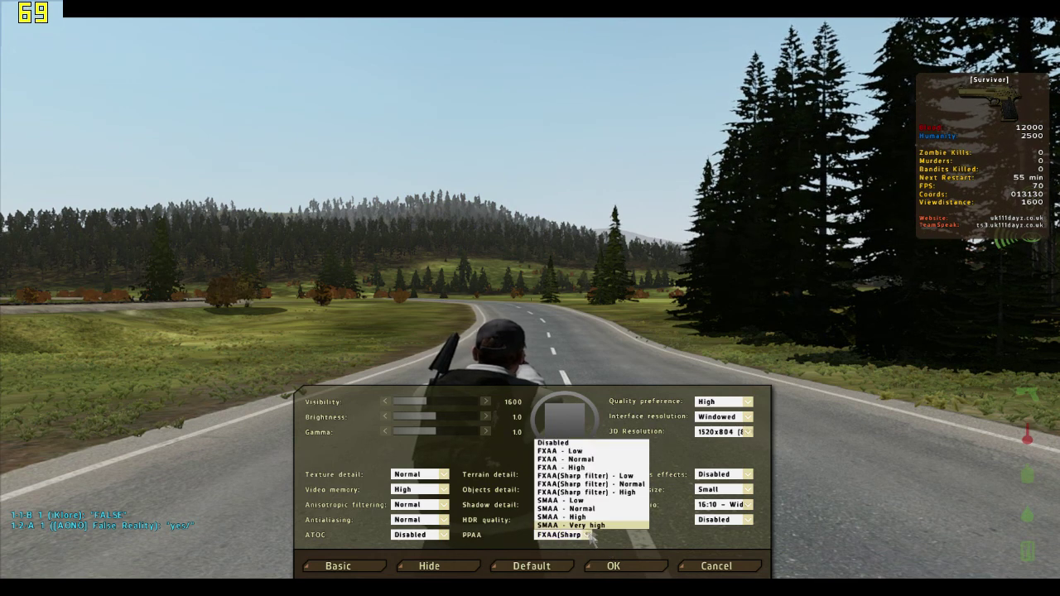
pyautogui.click(591, 538)
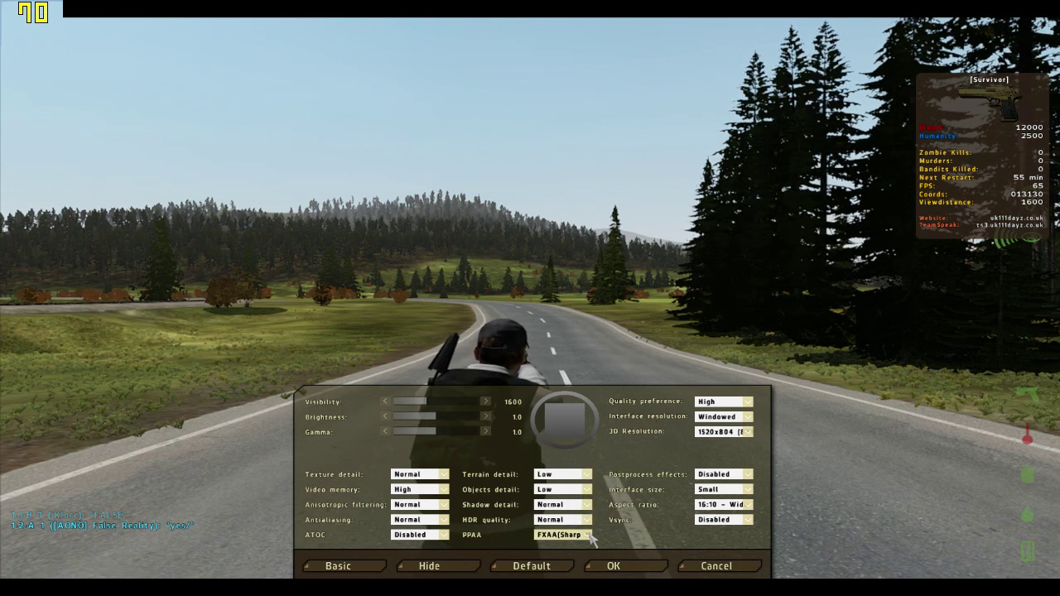
pyautogui.click(590, 538)
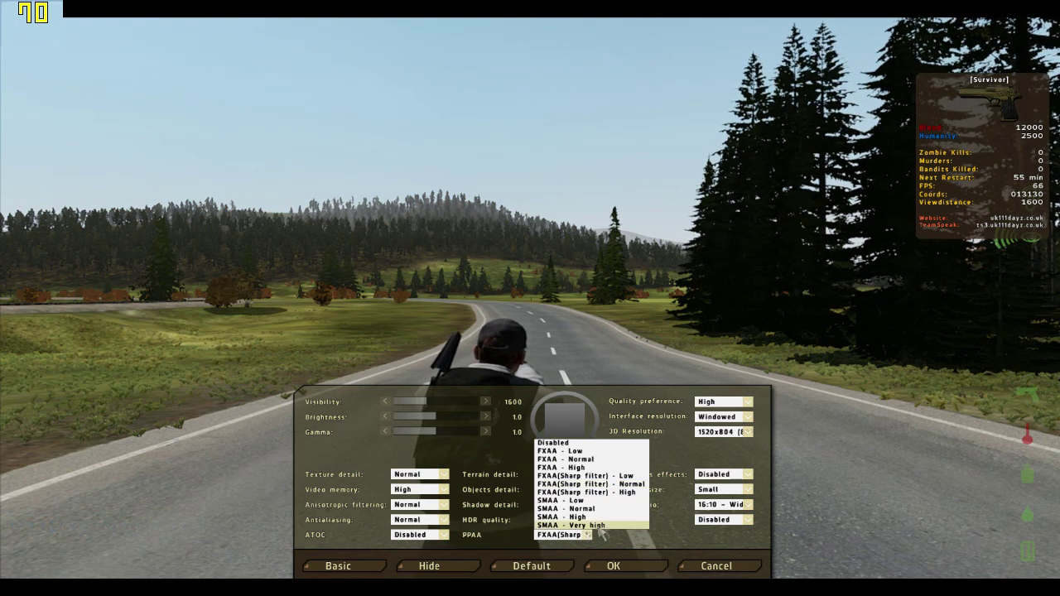
pyautogui.click(616, 493)
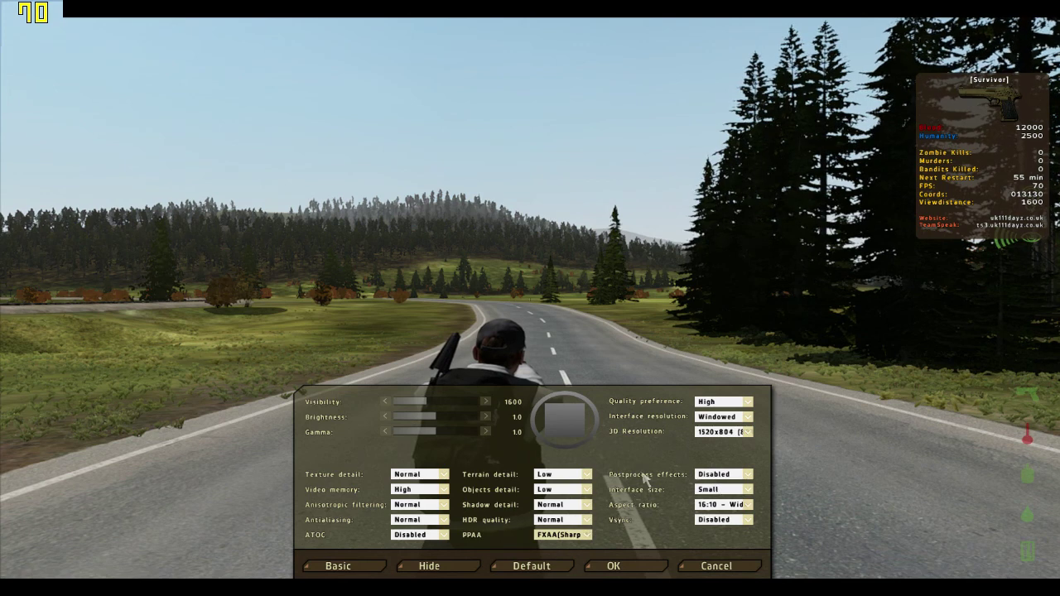
pyautogui.click(730, 476)
pyautogui.click(751, 477)
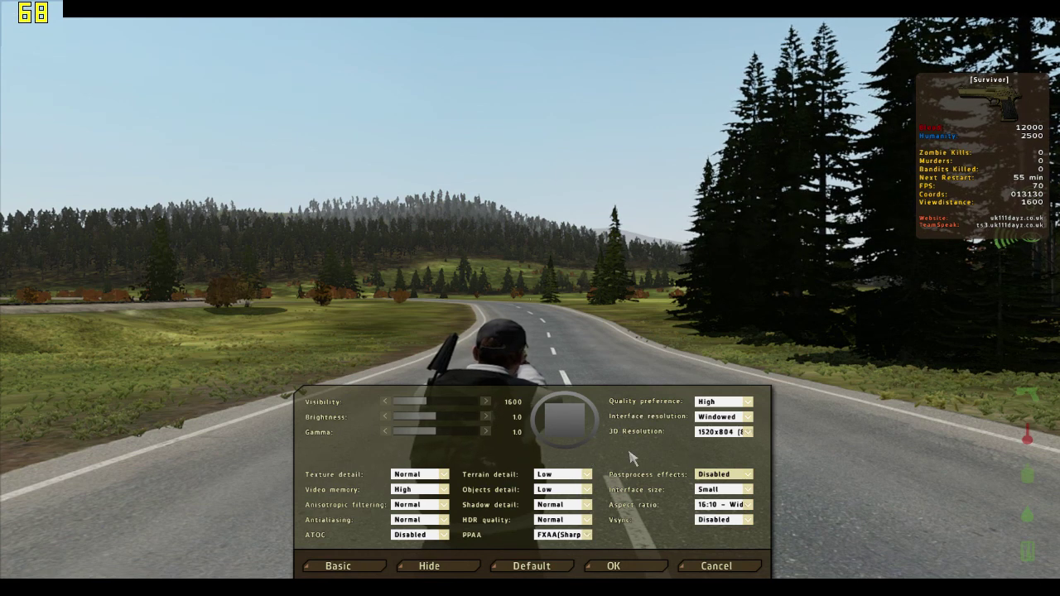
pyautogui.click(750, 489)
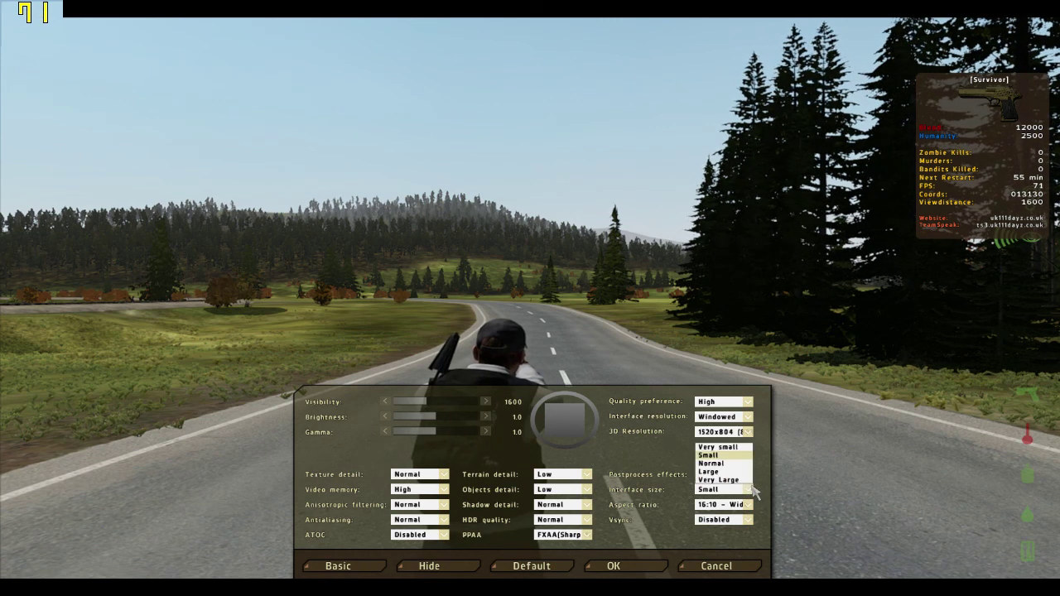
pyautogui.click(720, 463)
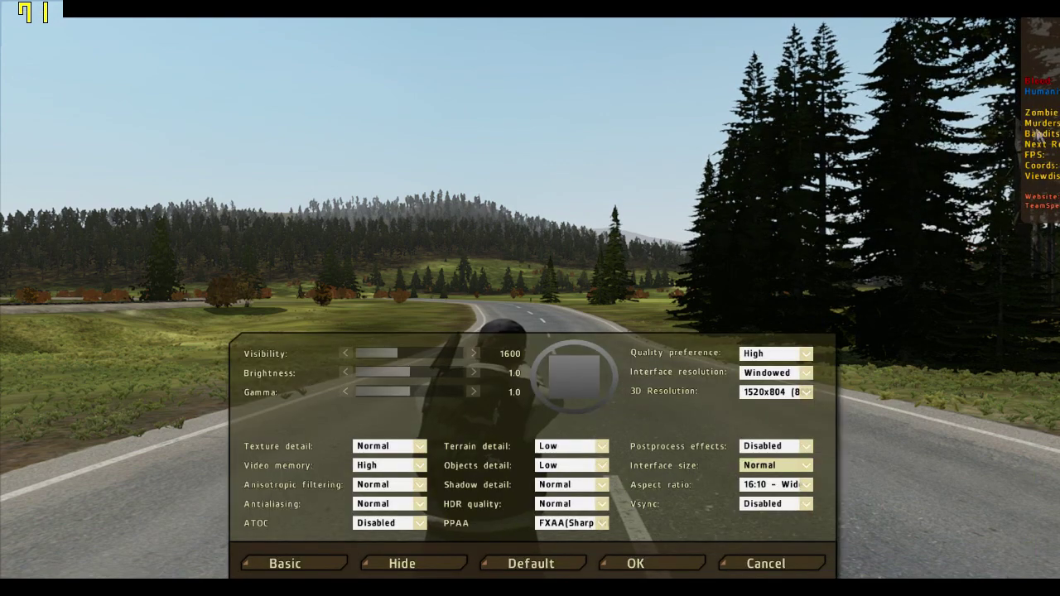
pyautogui.click(778, 465)
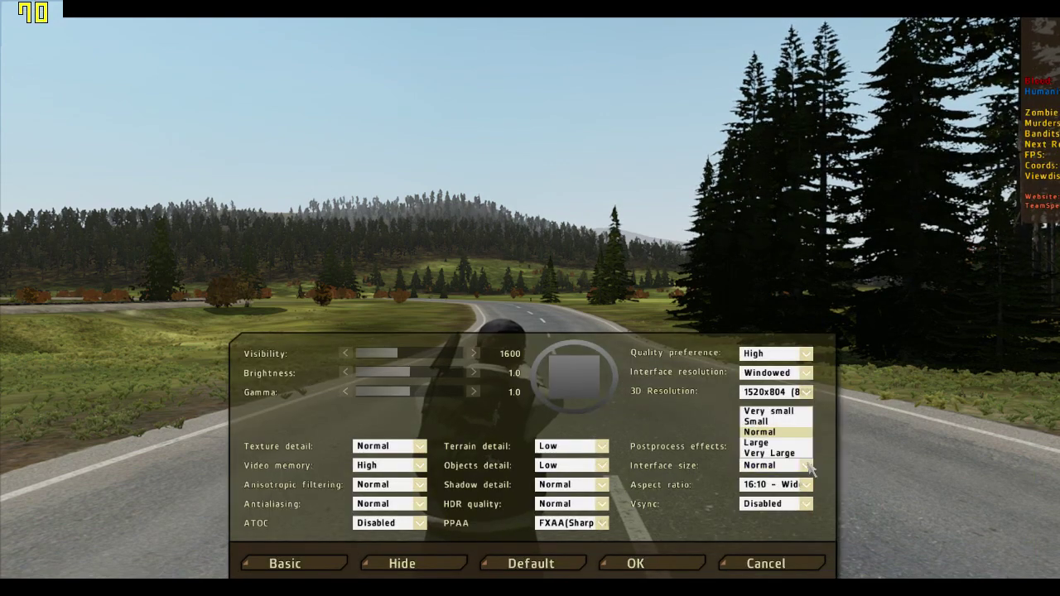
pyautogui.click(770, 421)
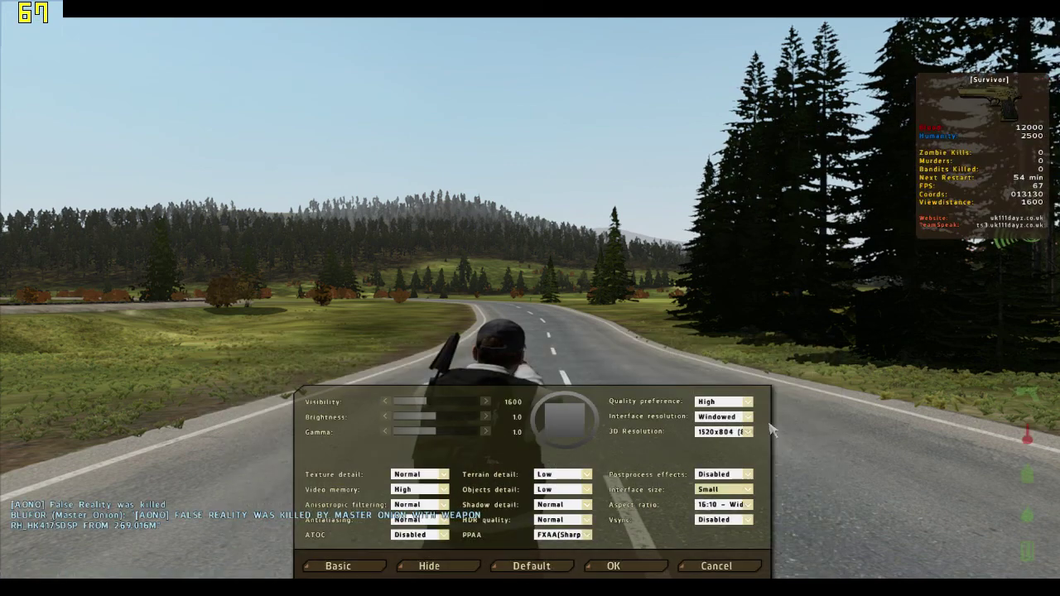
pyautogui.click(748, 506)
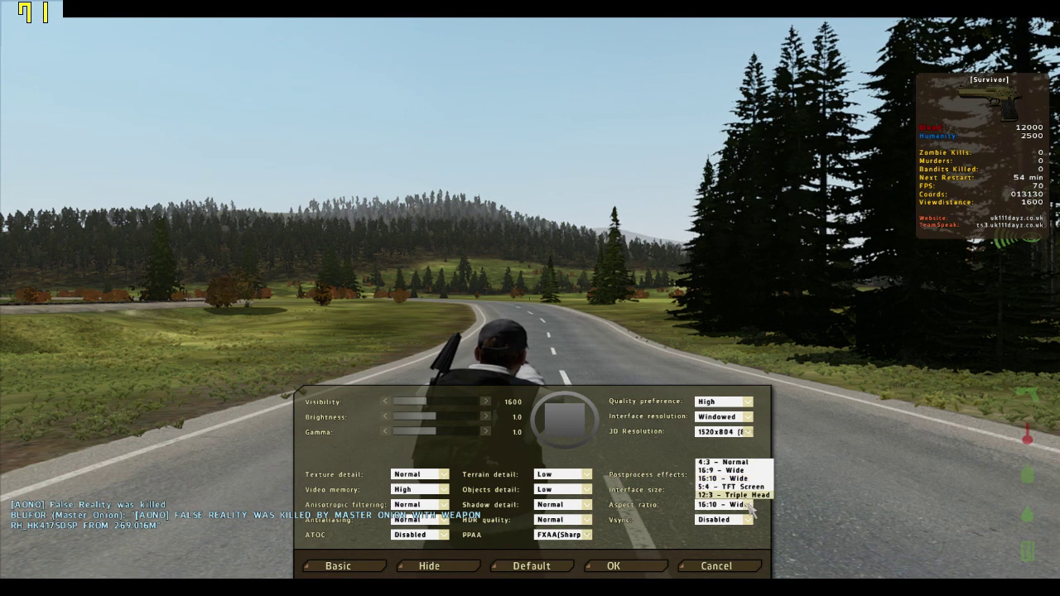
pyautogui.click(748, 506)
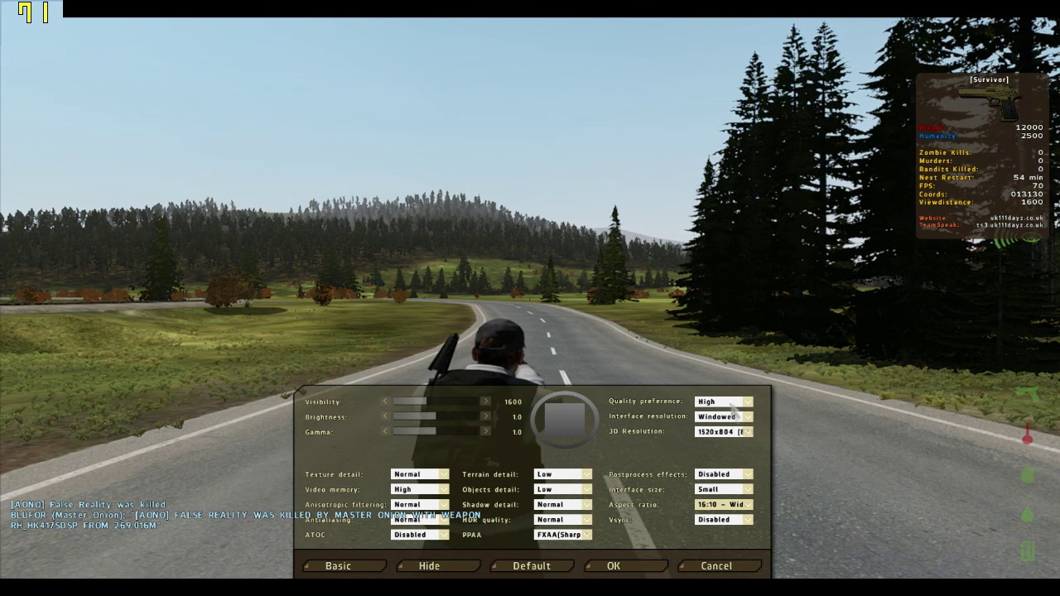
# Step: Confirm the video settings with OK, resume play, run along the road, and open the world map
pyautogui.click(611, 567)
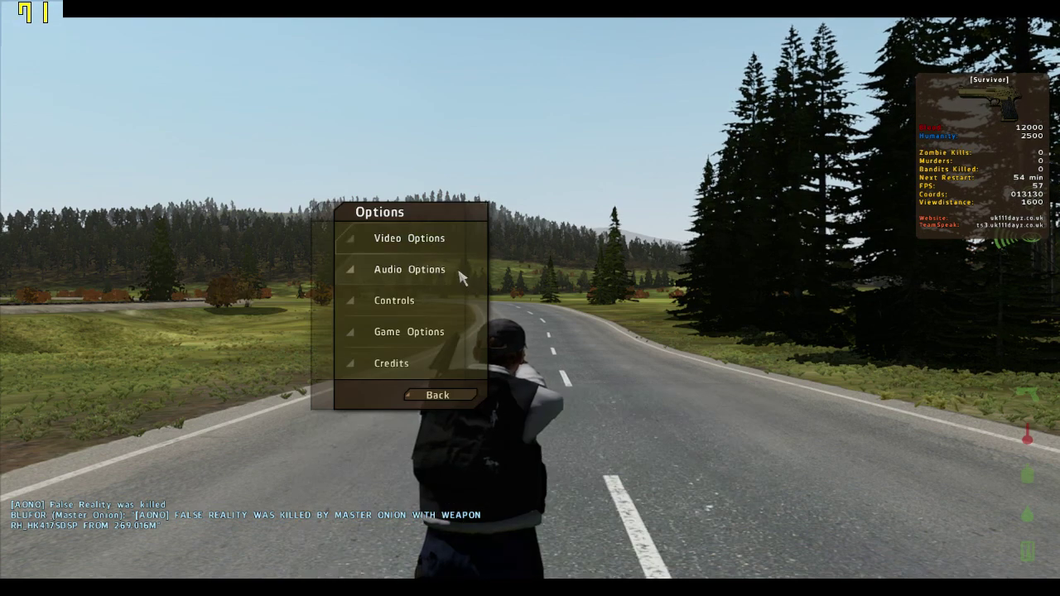
pyautogui.click(464, 395)
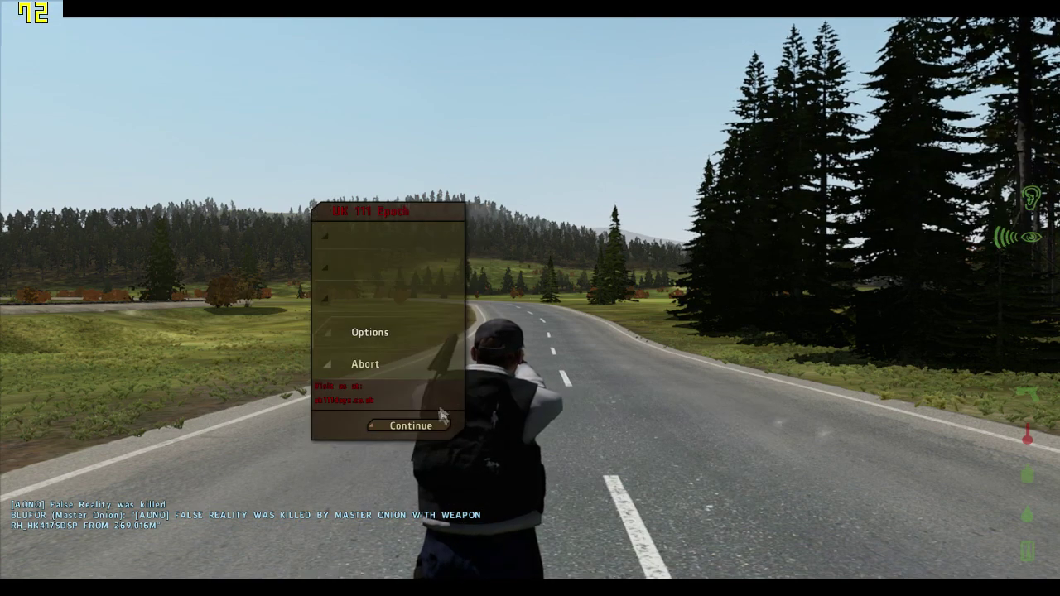
pyautogui.click(409, 427)
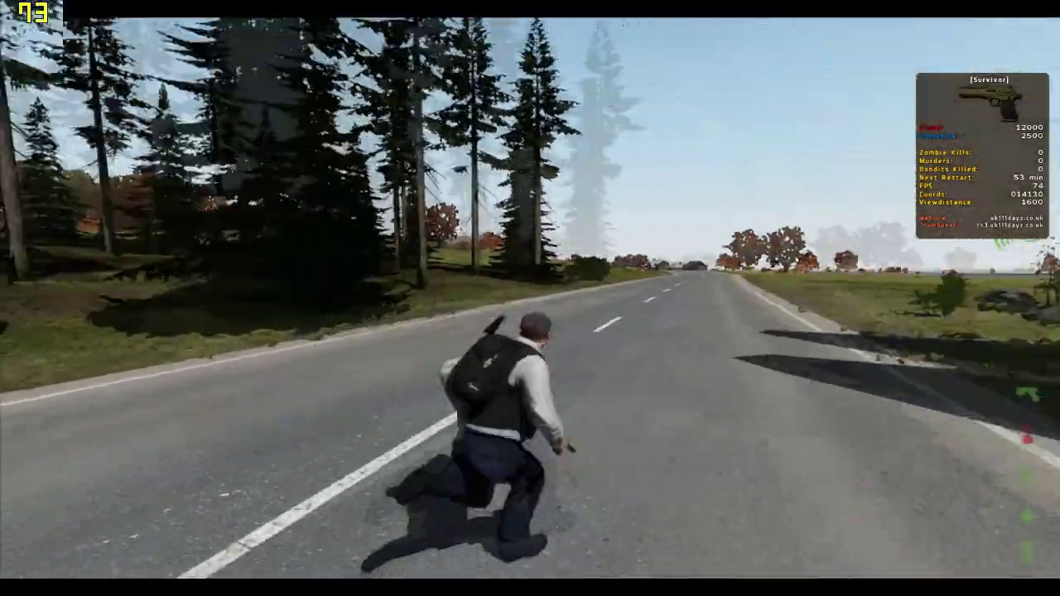
pyautogui.press('w')
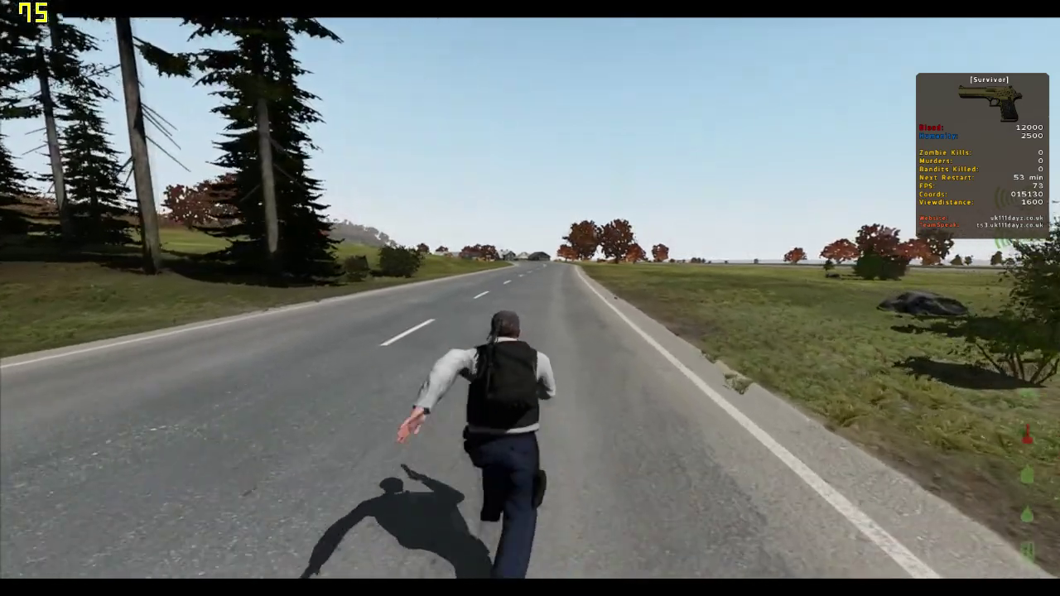
pyautogui.press('m')
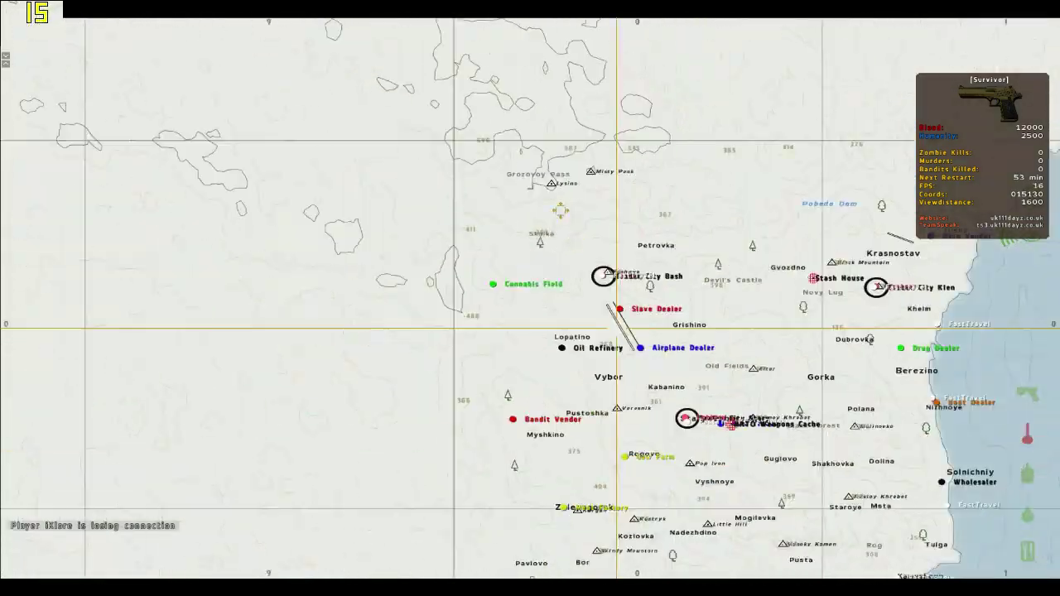